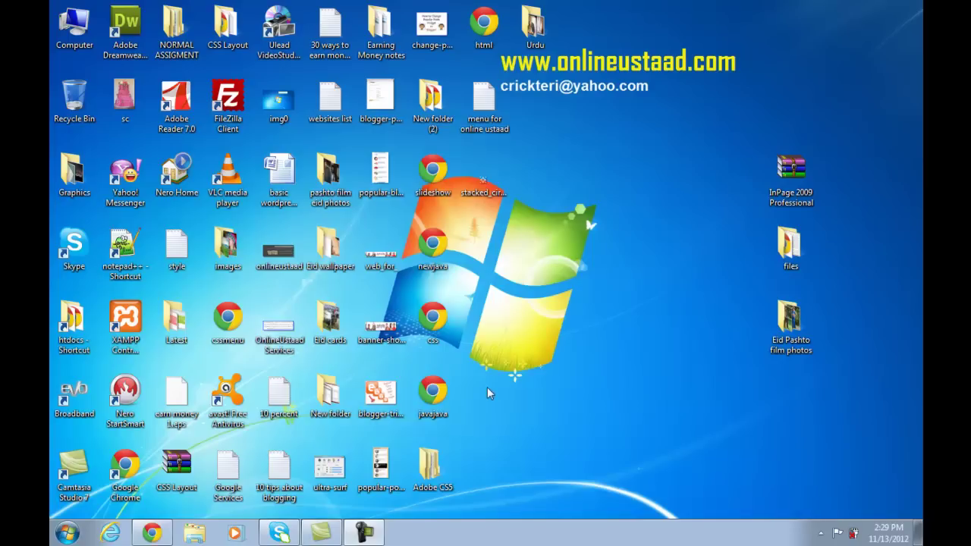
Step: Browse the desktop Adobe CS5 folder down to the Photoshop Set-up installer, then close the folder window
{"action": "left_click", "coordinate": [431, 477]}
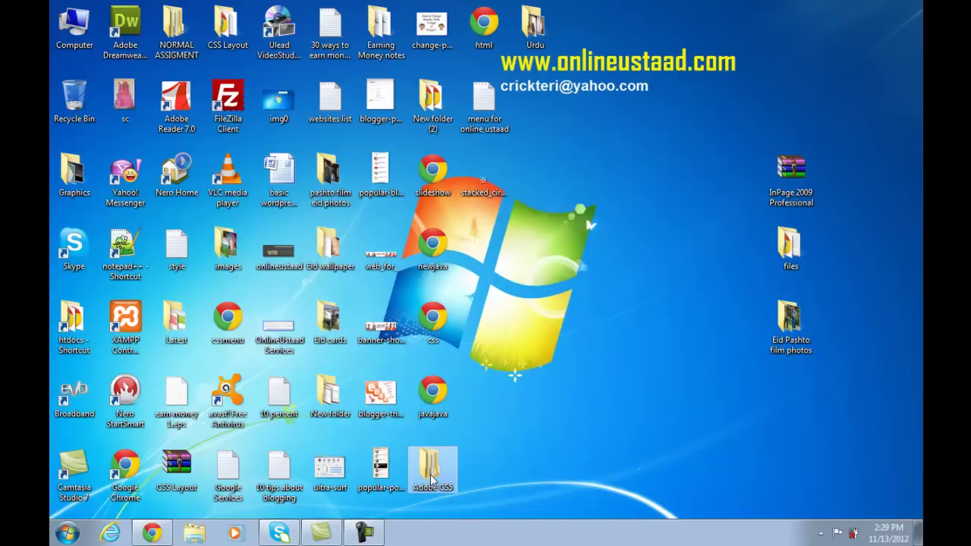
{"action": "double_click", "coordinate": [447, 472]}
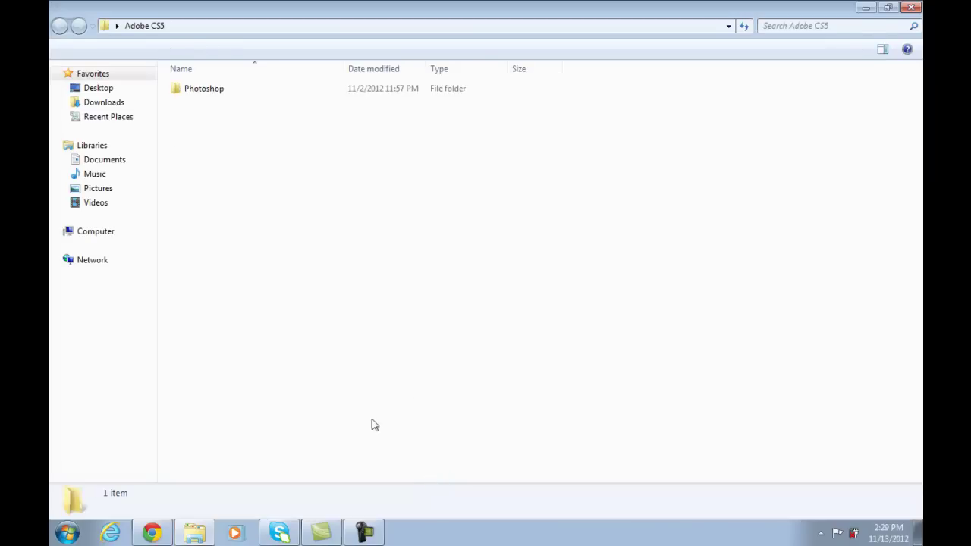
{"action": "left_click", "coordinate": [213, 97]}
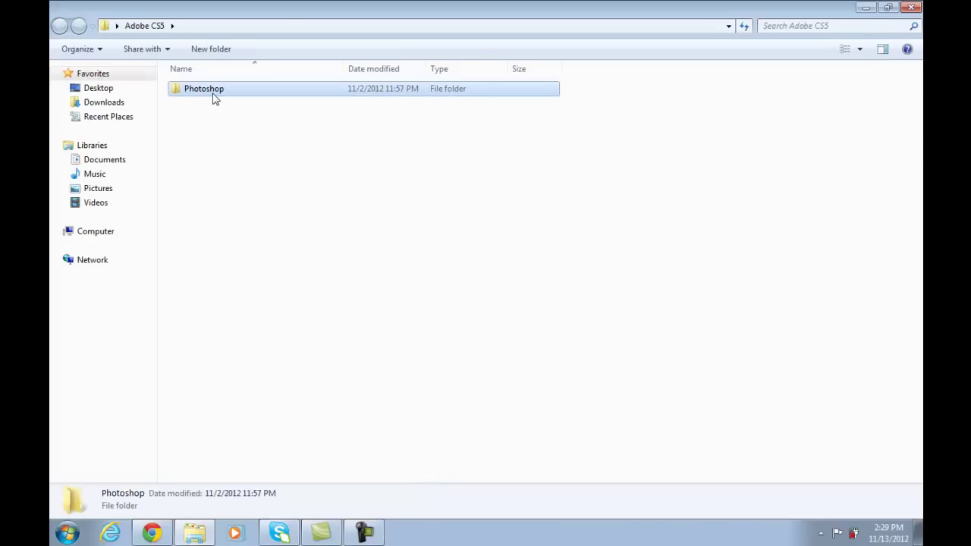
{"action": "key", "text": "Return"}
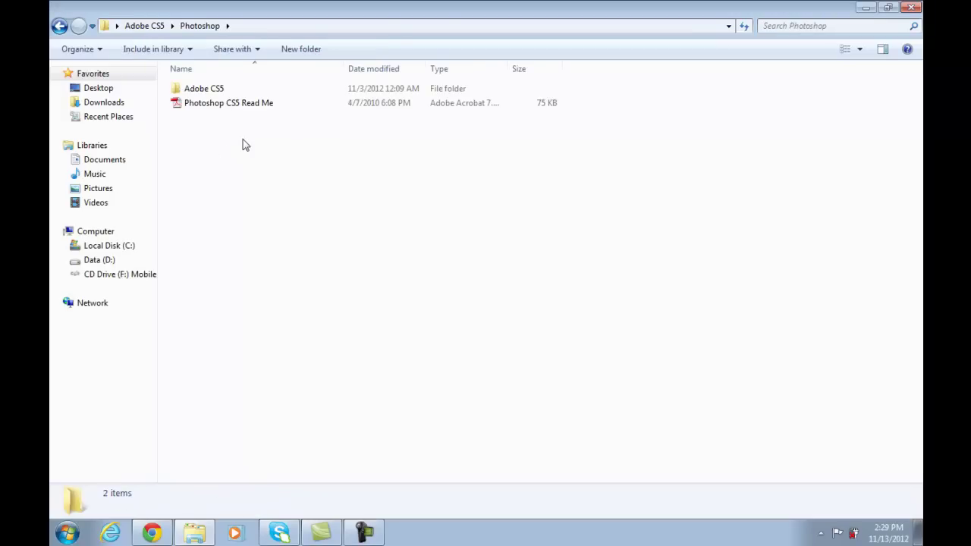
{"action": "double_click", "coordinate": [221, 90]}
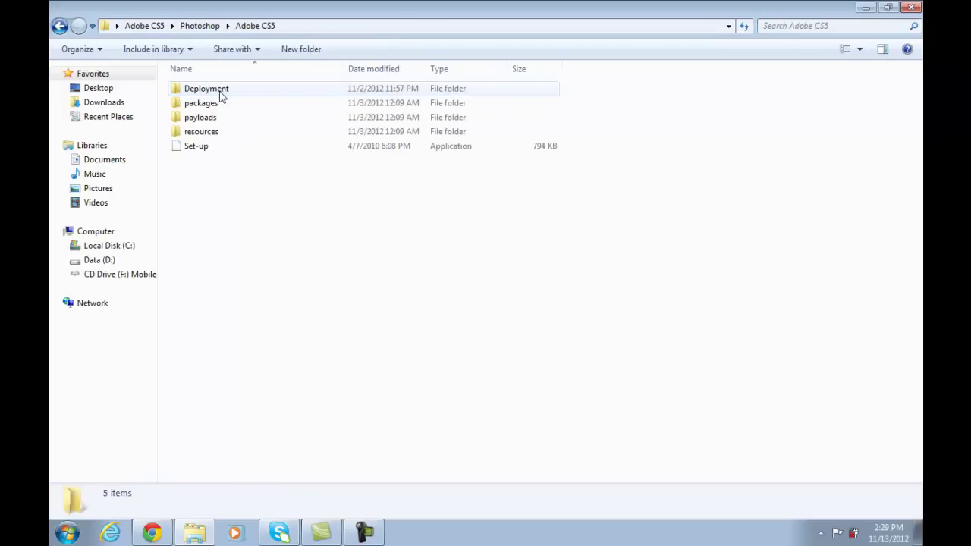
{"action": "left_click", "coordinate": [204, 148]}
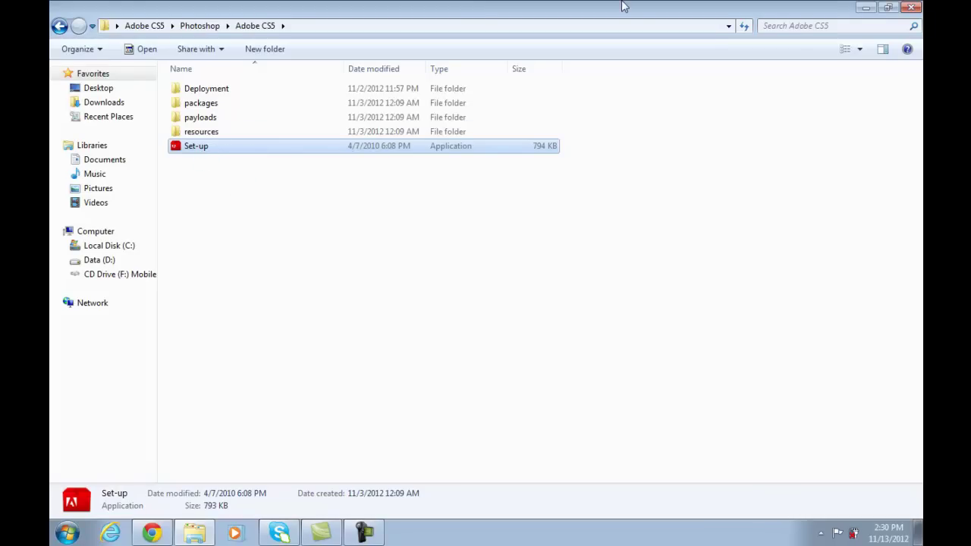
{"action": "left_click", "coordinate": [913, 8]}
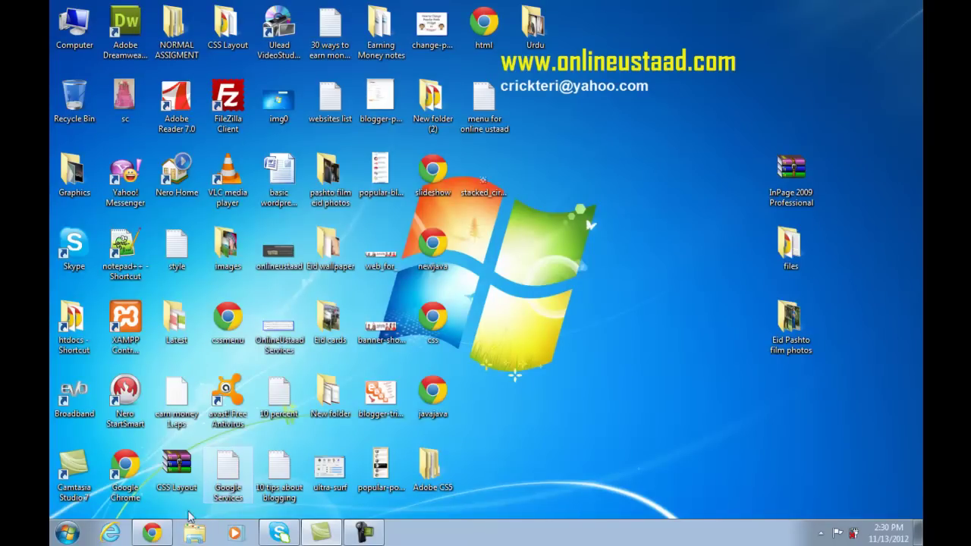
Step: In the Start menu, view All Programs, then return to the pinned programs list
{"action": "left_click", "coordinate": [65, 533]}
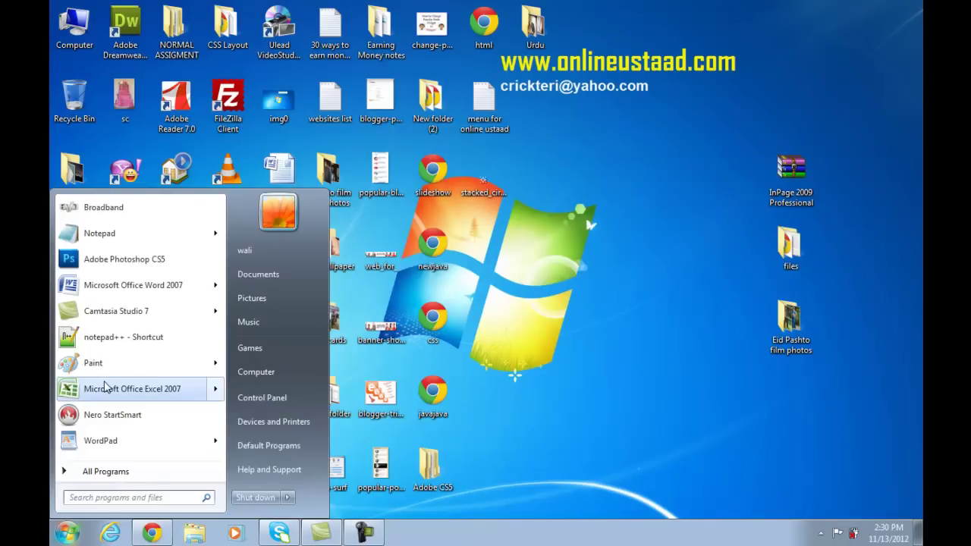
{"action": "mouse_move", "coordinate": [133, 389]}
{"action": "left_click", "coordinate": [116, 472]}
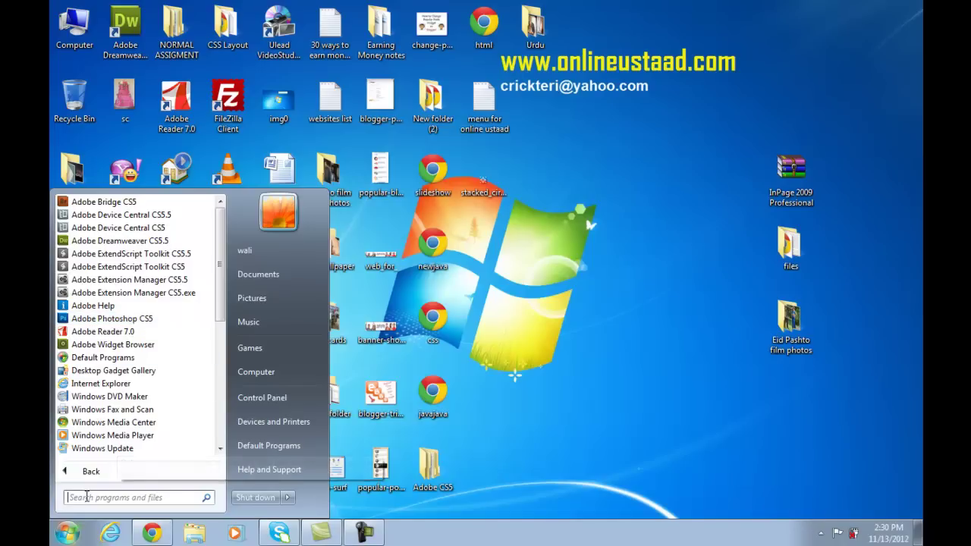
{"action": "left_click", "coordinate": [90, 472]}
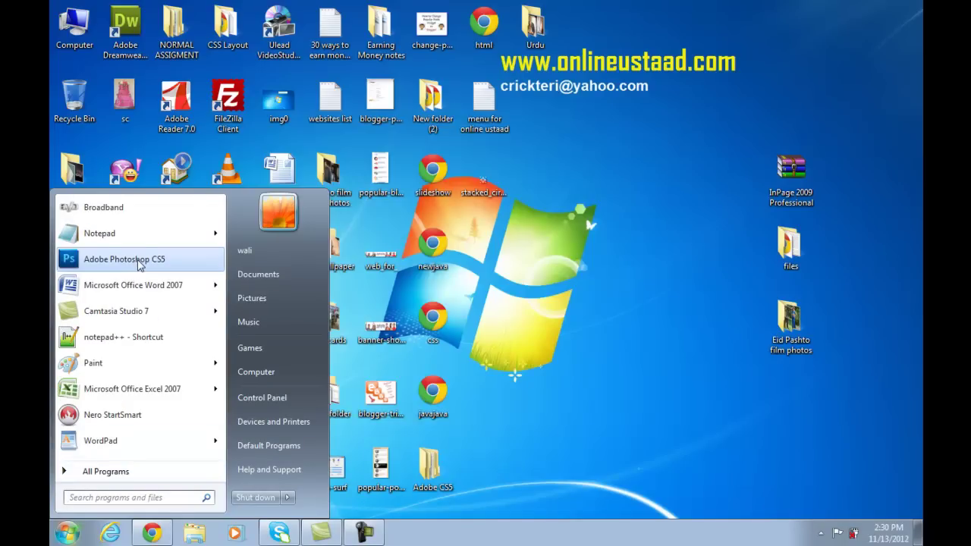
Step: Launch Adobe Photoshop CS5 and let it load to the trial screen showing 20 days remaining
{"action": "left_click", "coordinate": [139, 261]}
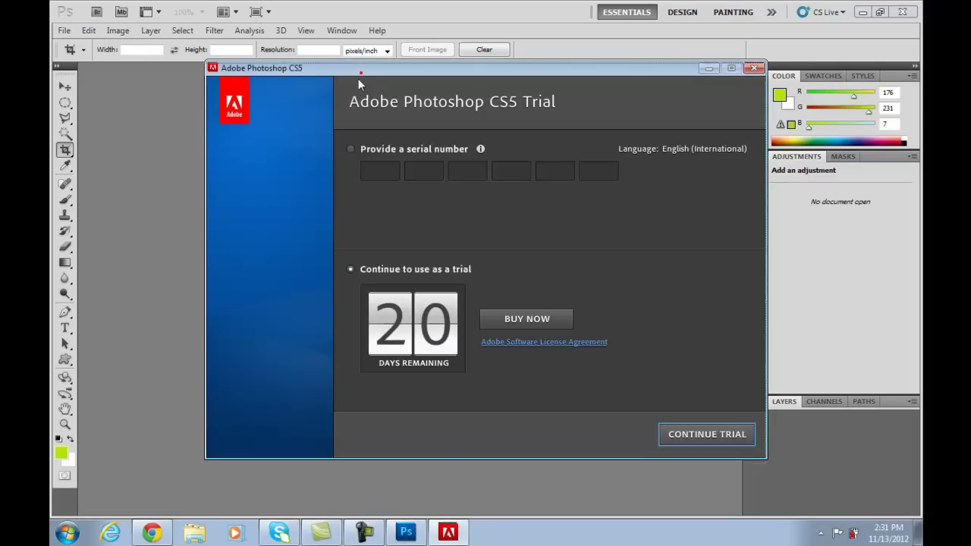
Step: Move the trial dialog aside, continue the trial, and skip the Adobe ID sign-in
{"action": "left_click_drag", "start_coordinate": [361, 73], "coordinate": [327, 104]}
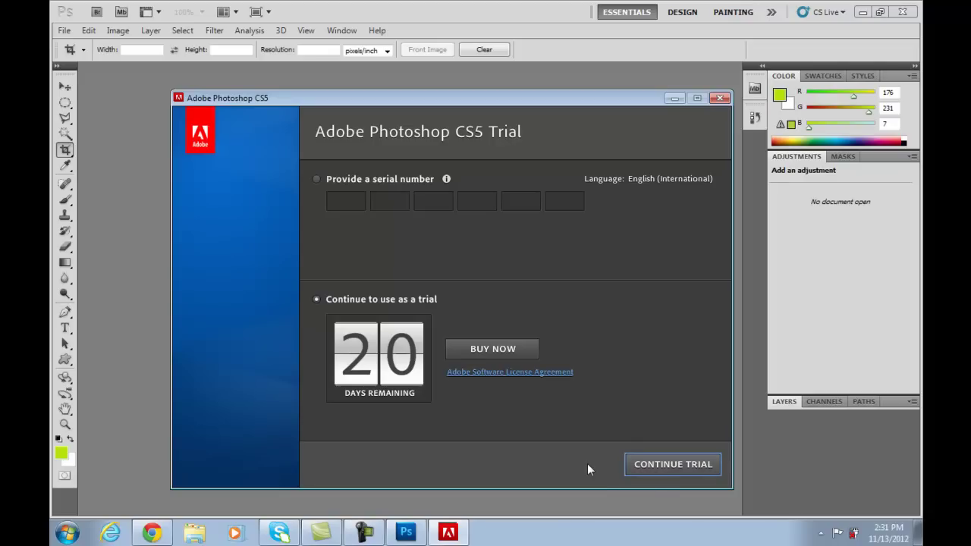
{"action": "left_click", "coordinate": [671, 467]}
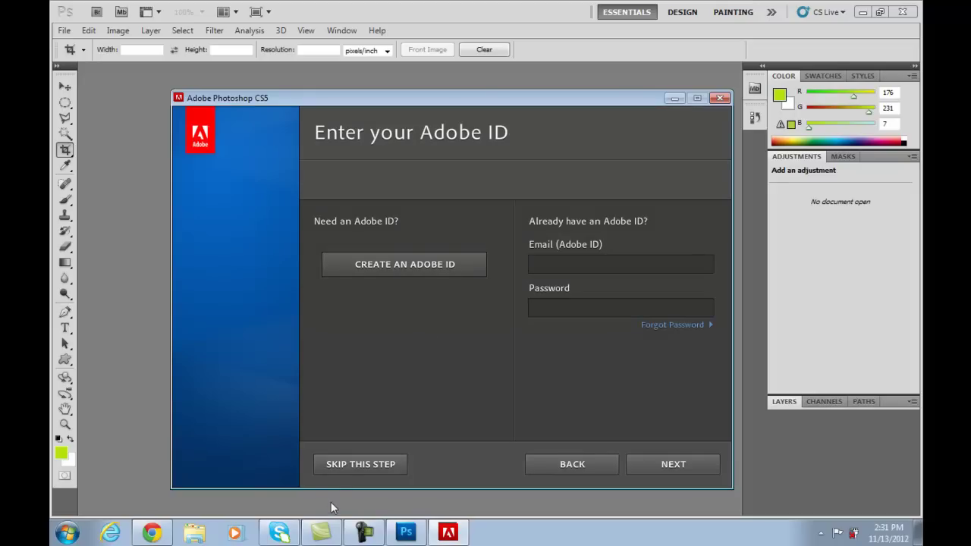
{"action": "left_click", "coordinate": [358, 467]}
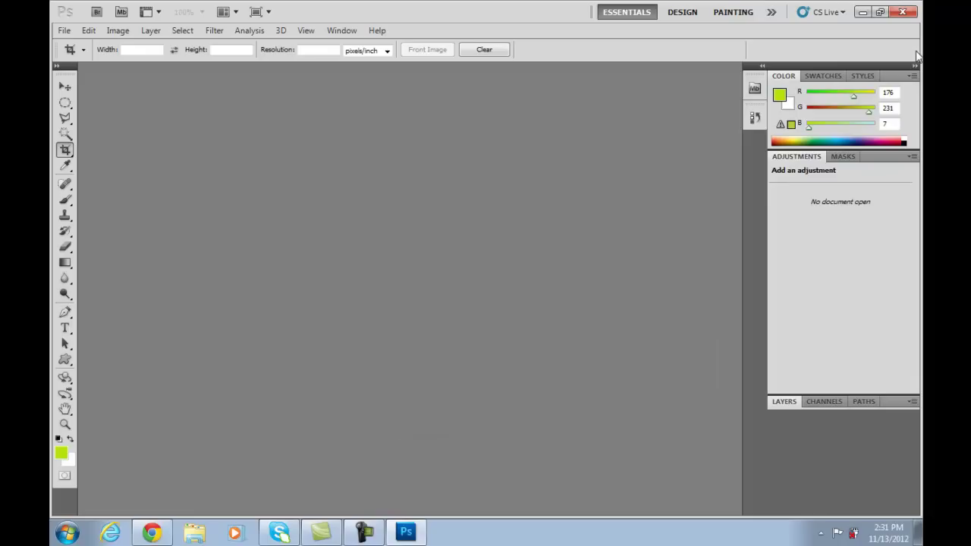
{"action": "left_click", "coordinate": [869, 160]}
{"action": "left_click", "coordinate": [679, 12]}
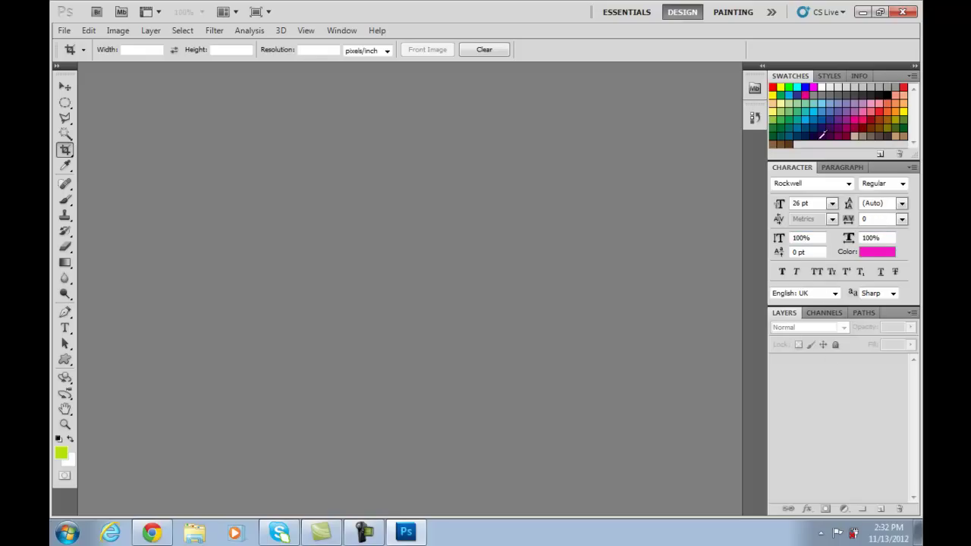
{"action": "left_click", "coordinate": [637, 13]}
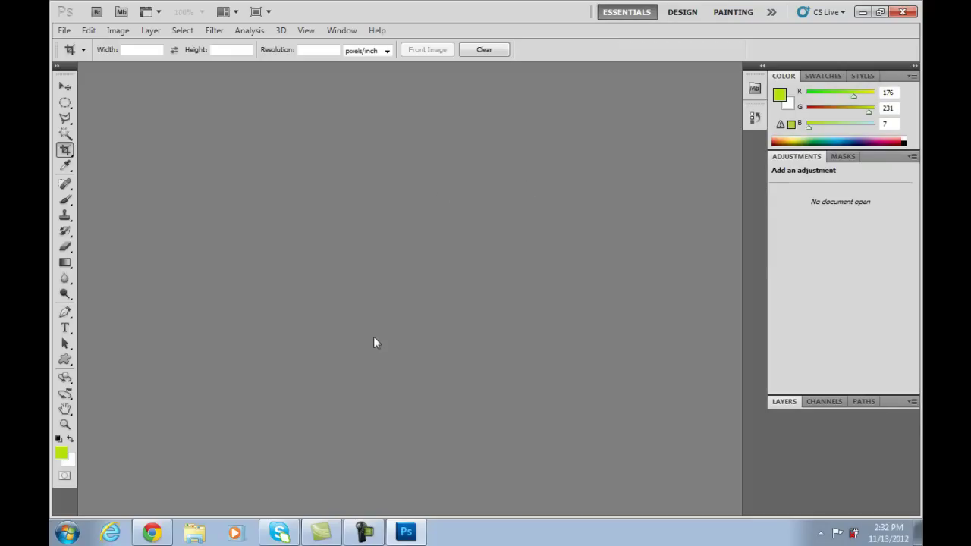
{"action": "left_click", "coordinate": [773, 12]}
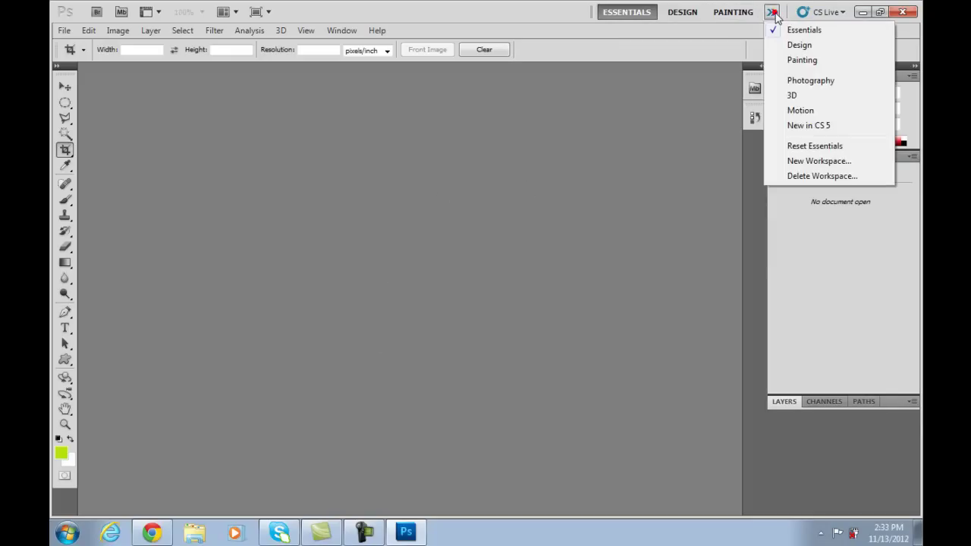
{"action": "left_click", "coordinate": [674, 127]}
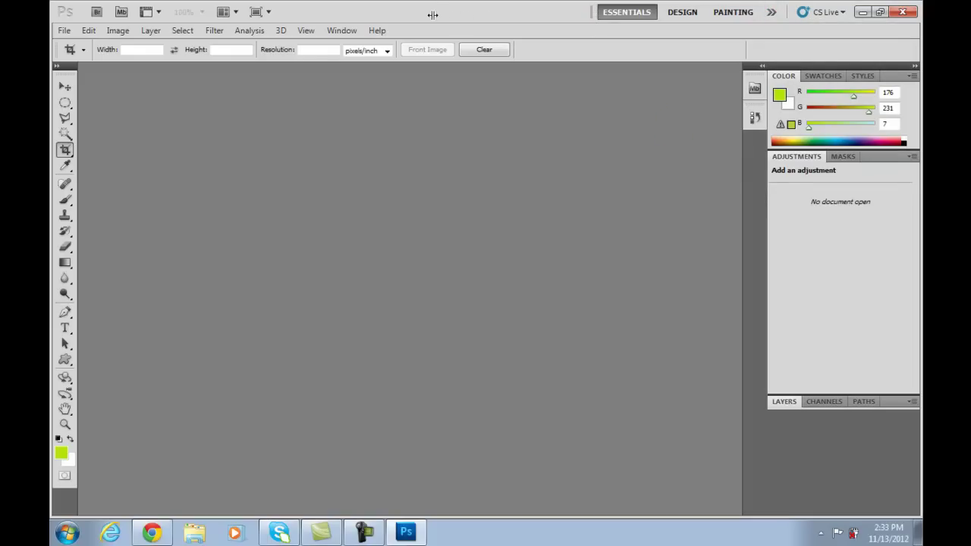
{"action": "left_click_drag", "start_coordinate": [438, 15], "coordinate": [296, 8]}
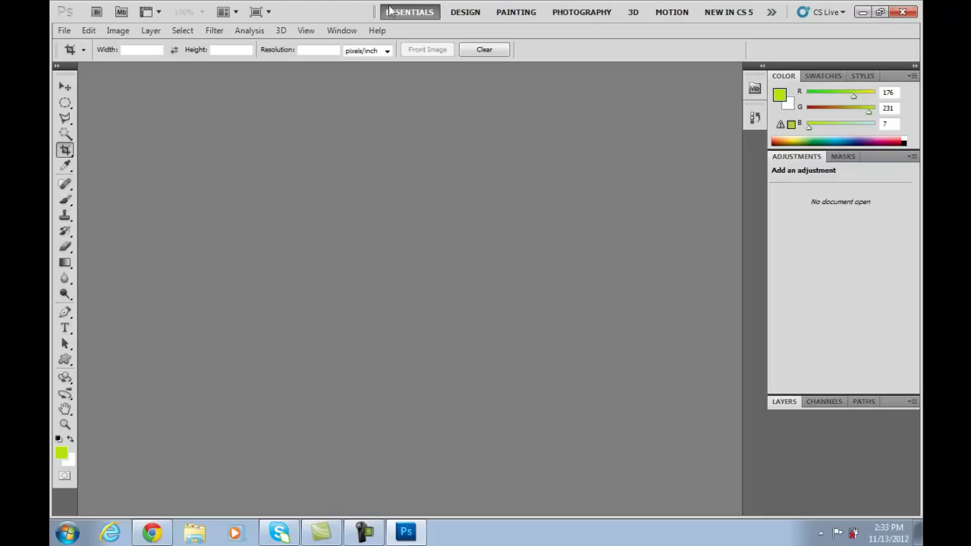
{"action": "left_click_drag", "start_coordinate": [375, 10], "coordinate": [555, 26]}
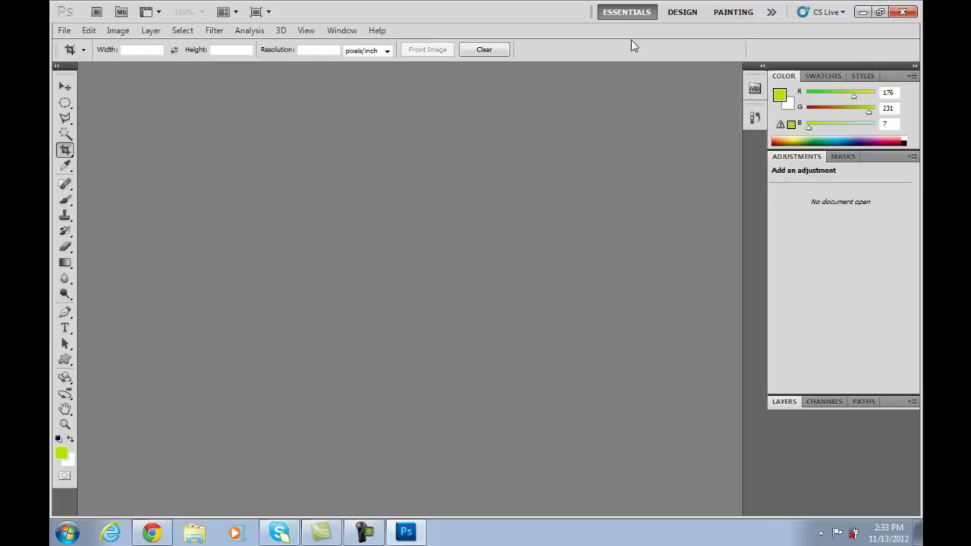
{"action": "left_click", "coordinate": [830, 13]}
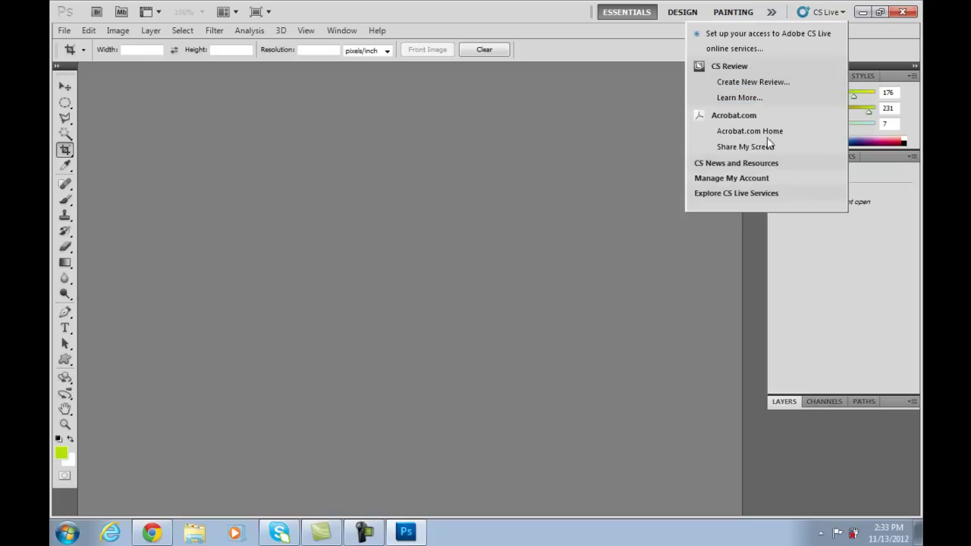
{"action": "left_click", "coordinate": [630, 132]}
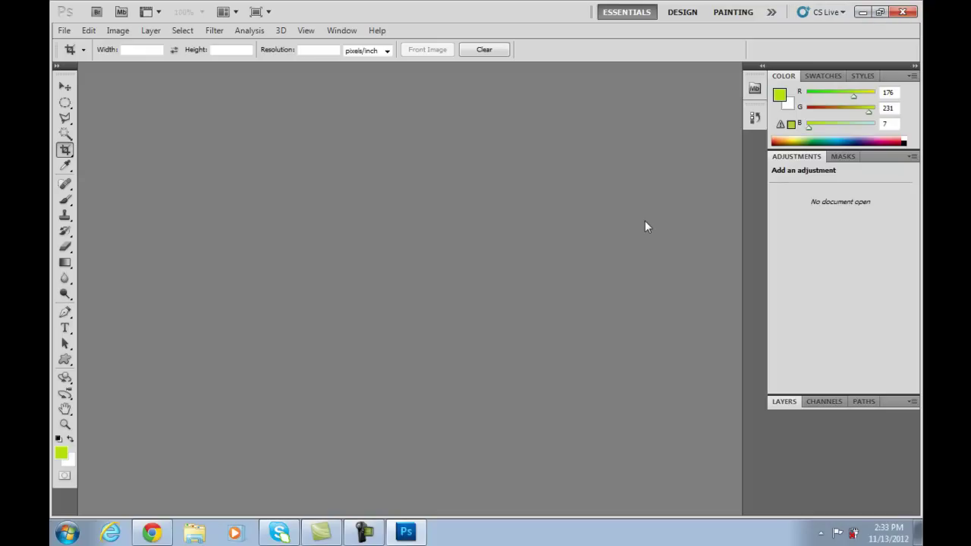
{"action": "left_click", "coordinate": [72, 32]}
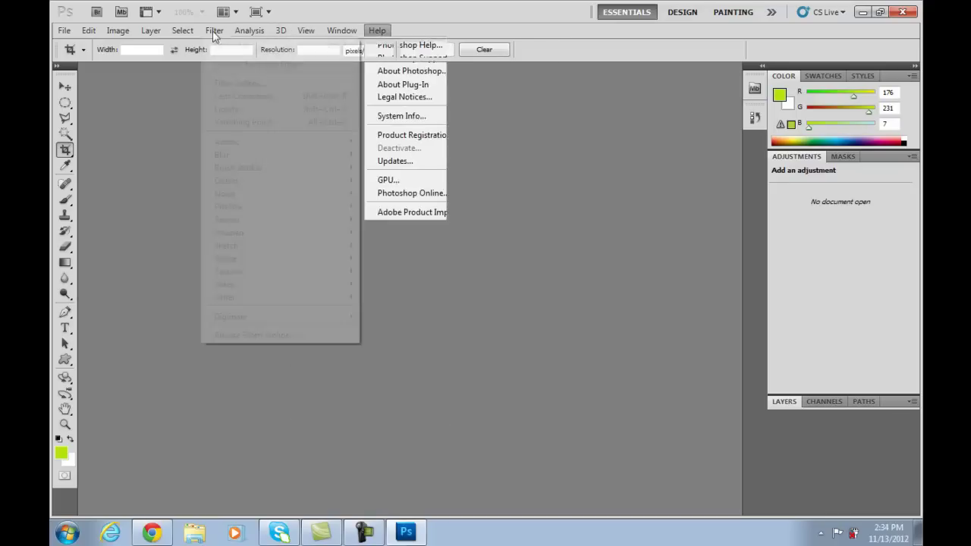
{"action": "left_click", "coordinate": [513, 138]}
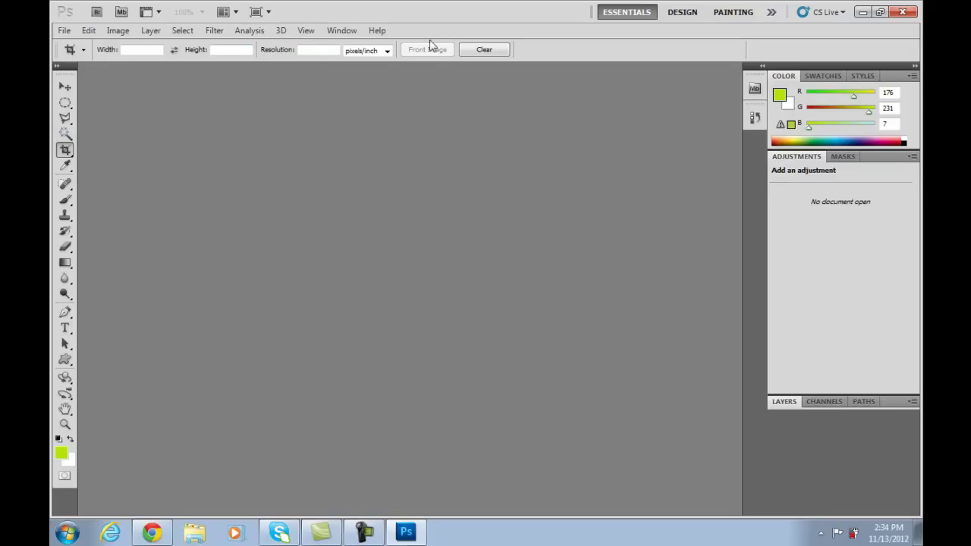
Step: Float the toolbox out of its dock and try Eyedropper and Polygonal Lasso before selecting Move
{"action": "left_click", "coordinate": [211, 53]}
{"action": "left_click_drag", "start_coordinate": [67, 72], "coordinate": [69, 84]}
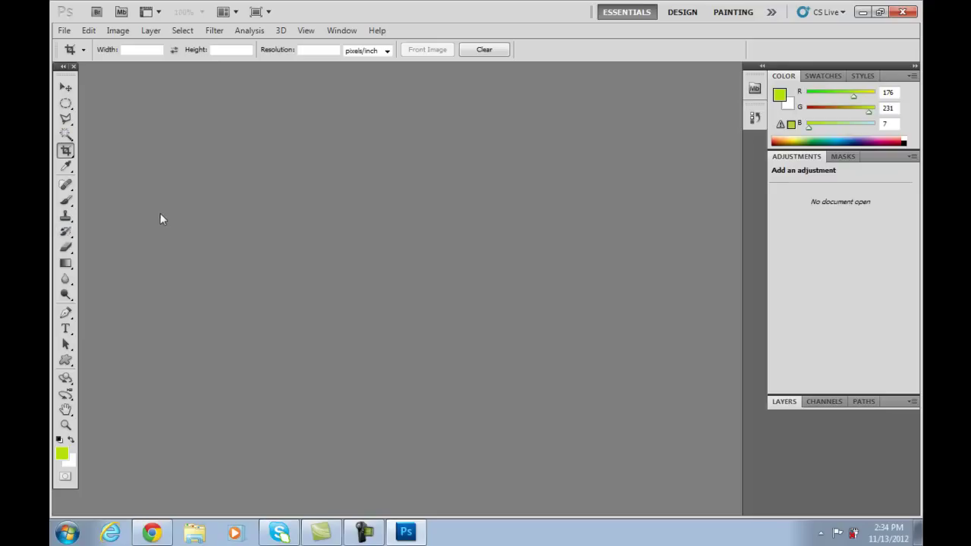
{"action": "left_click", "coordinate": [68, 167]}
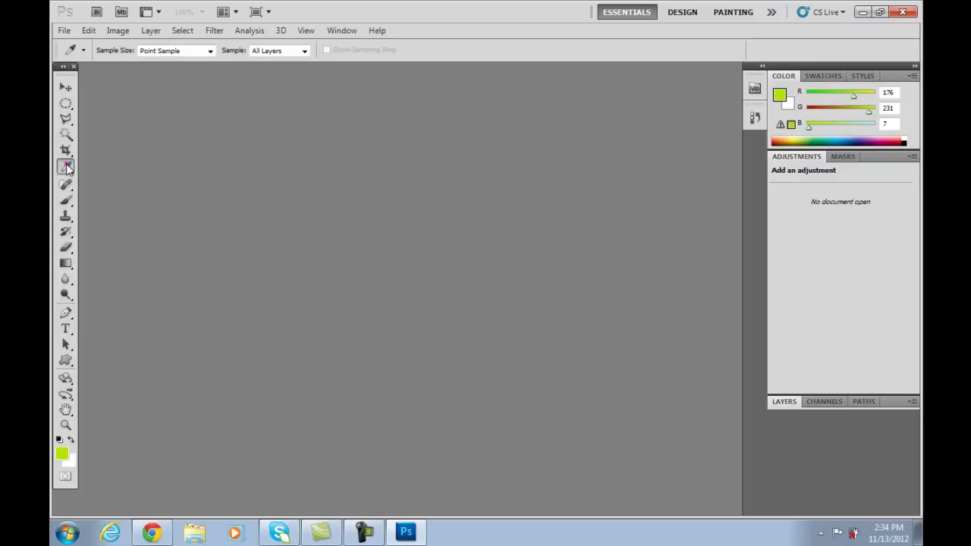
{"action": "left_click", "coordinate": [66, 119]}
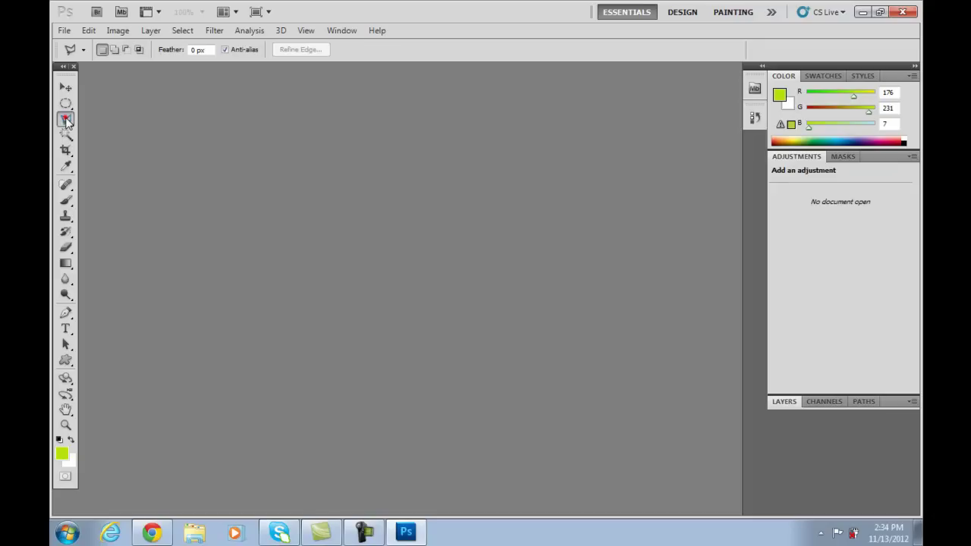
{"action": "left_click", "coordinate": [66, 87]}
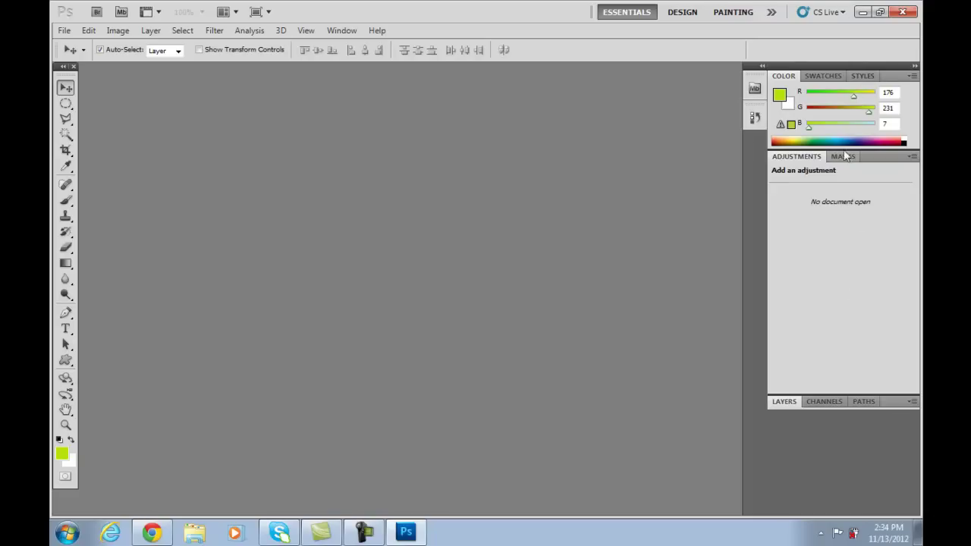
Step: Flip to the Swatches and Masks tabs, returning to the Color and Adjustments panels
{"action": "left_click", "coordinate": [824, 75]}
{"action": "left_click", "coordinate": [789, 76]}
{"action": "left_click", "coordinate": [840, 157]}
{"action": "left_click", "coordinate": [798, 157]}
{"action": "left_click", "coordinate": [342, 30]}
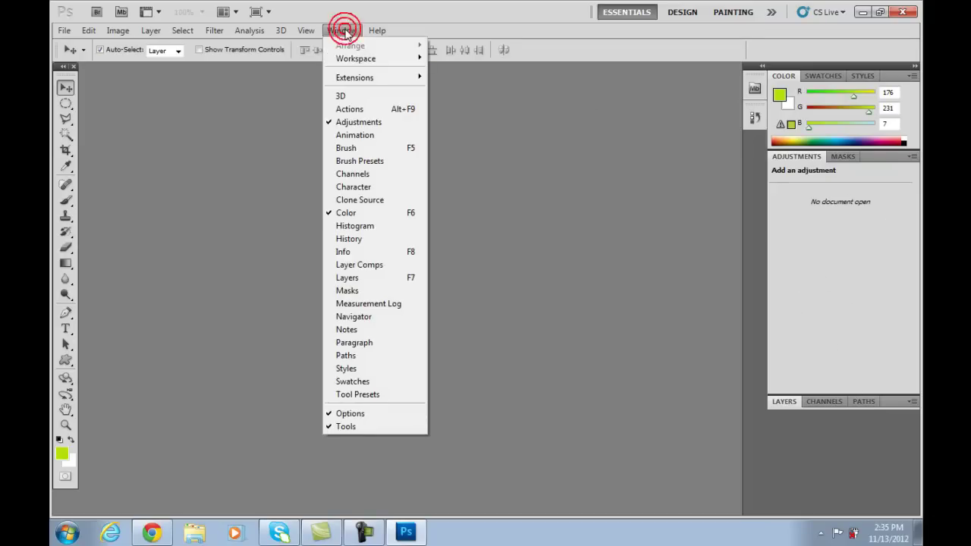
{"action": "left_click", "coordinate": [363, 213]}
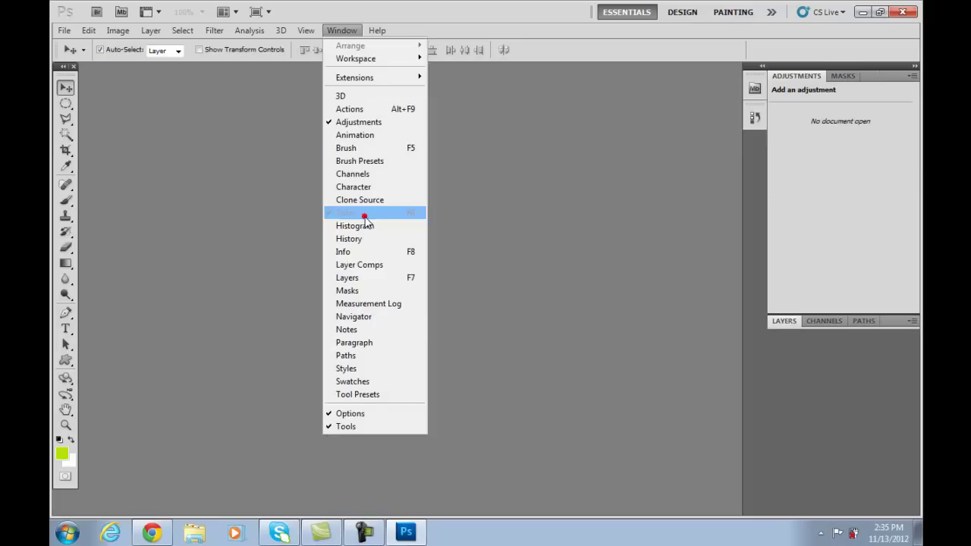
{"action": "left_click", "coordinate": [342, 30]}
{"action": "left_click", "coordinate": [368, 211]}
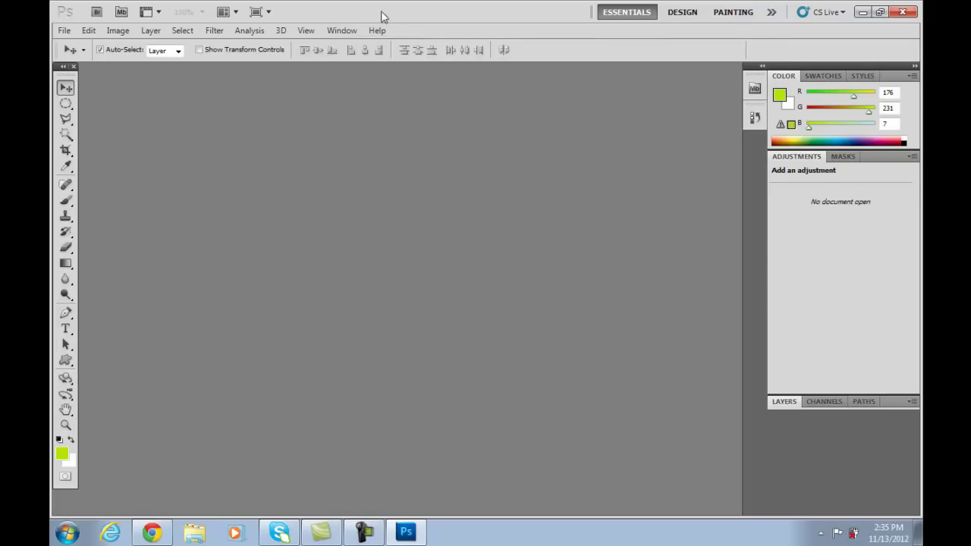
{"action": "left_click", "coordinate": [342, 30]}
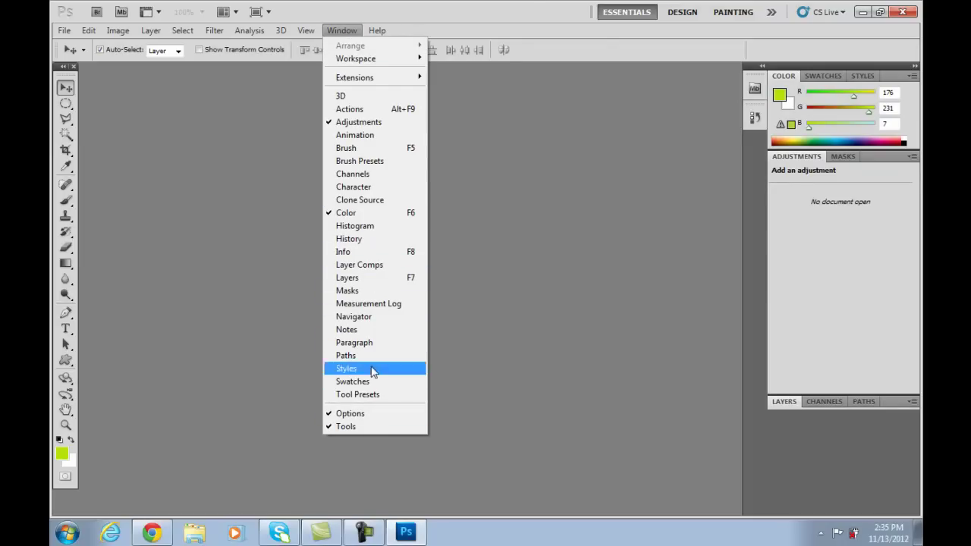
{"action": "left_click", "coordinate": [516, 72]}
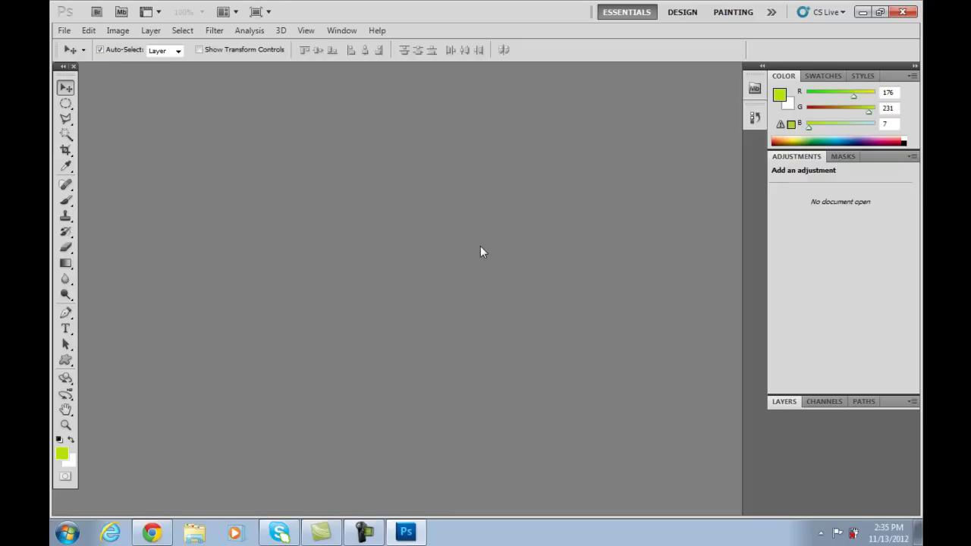
Step: Create a new 400 × 300 pixel, 72 ppi RGB document with a white background using Ctrl+N
{"action": "left_click", "coordinate": [65, 31]}
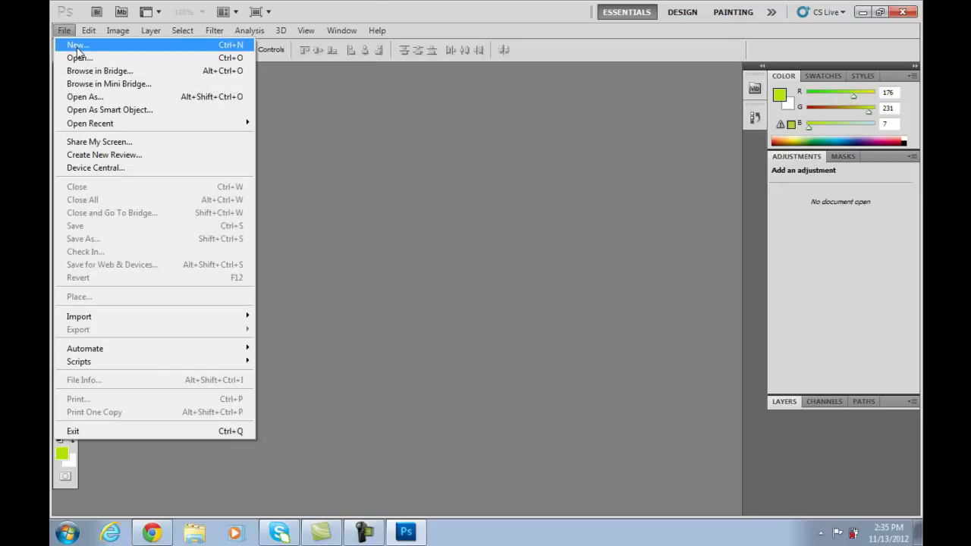
{"action": "left_click", "coordinate": [417, 7]}
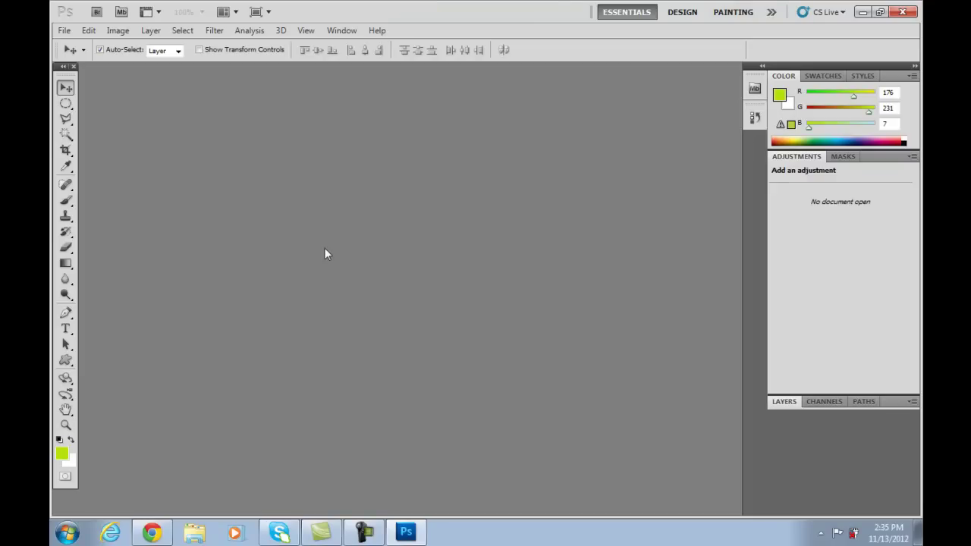
{"action": "key", "text": "ctrl+n"}
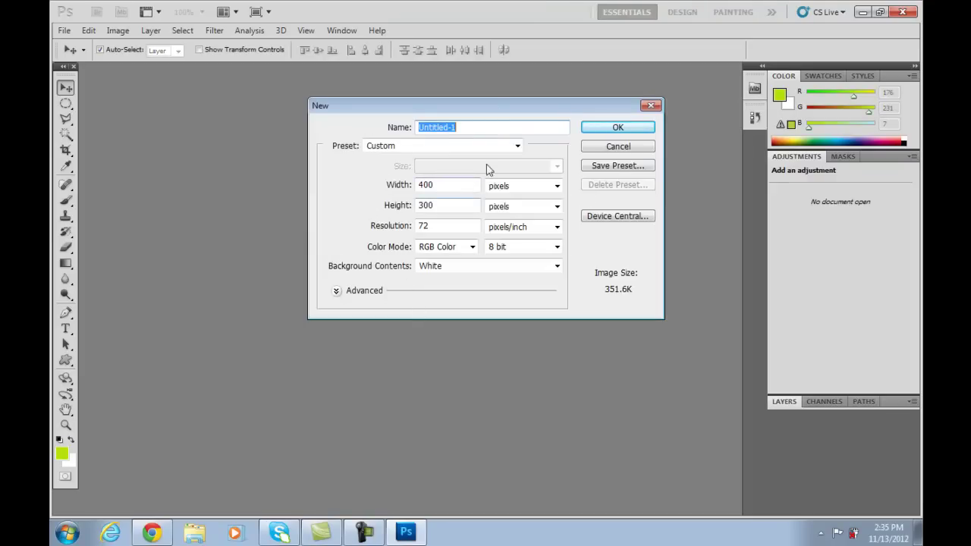
{"action": "left_click", "coordinate": [609, 127]}
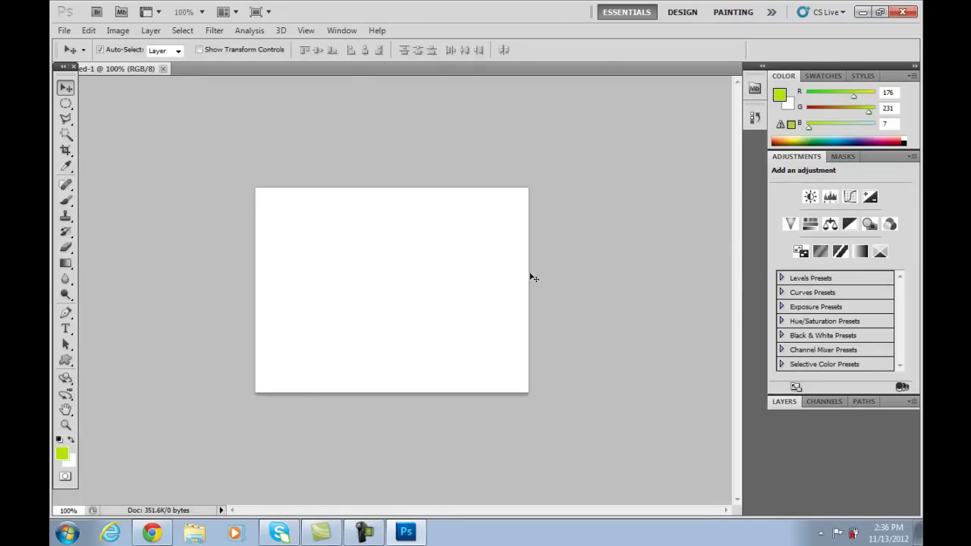
Step: Show the Layers panel and add a Curves adjustment layer above the Background layer
{"action": "left_click", "coordinate": [784, 402]}
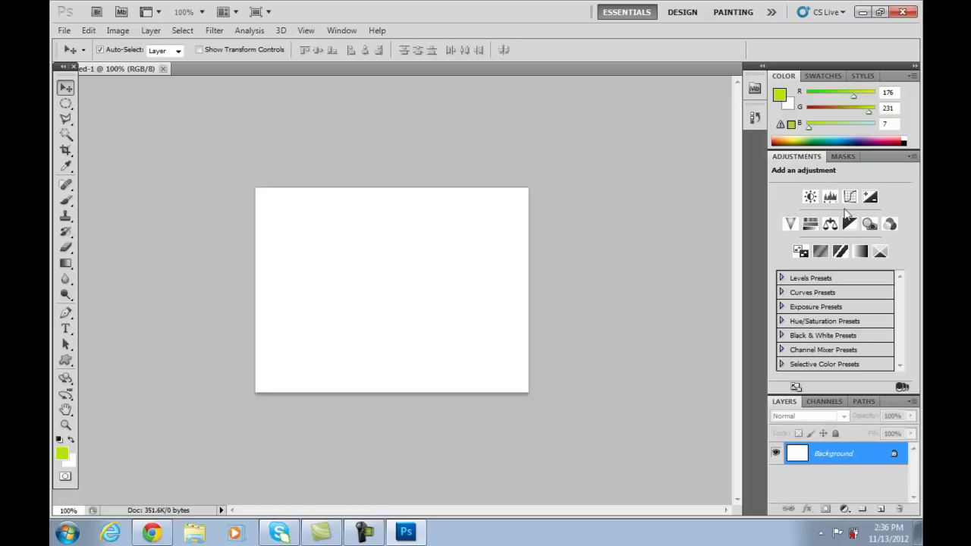
{"action": "left_click", "coordinate": [850, 197]}
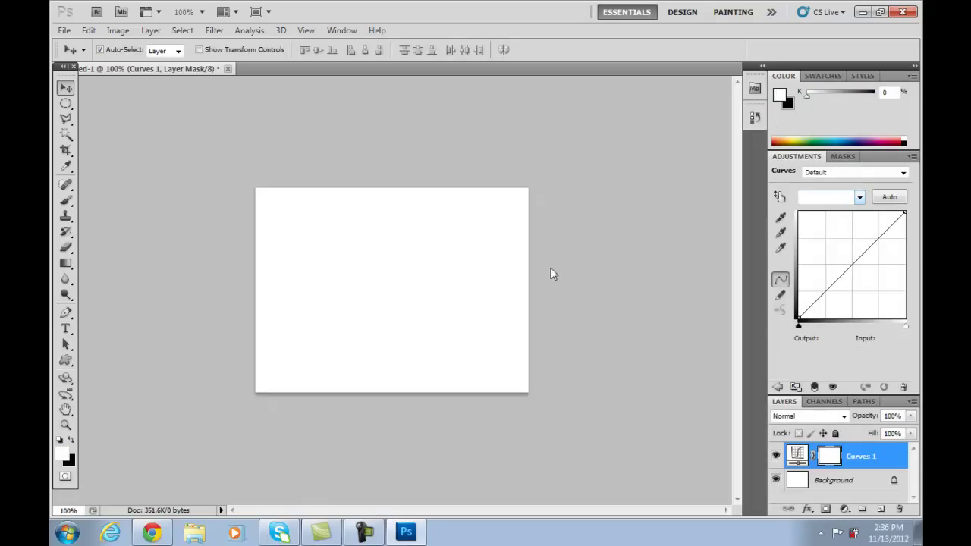
{"action": "left_click", "coordinate": [375, 226]}
{"action": "key", "text": "super+d"}
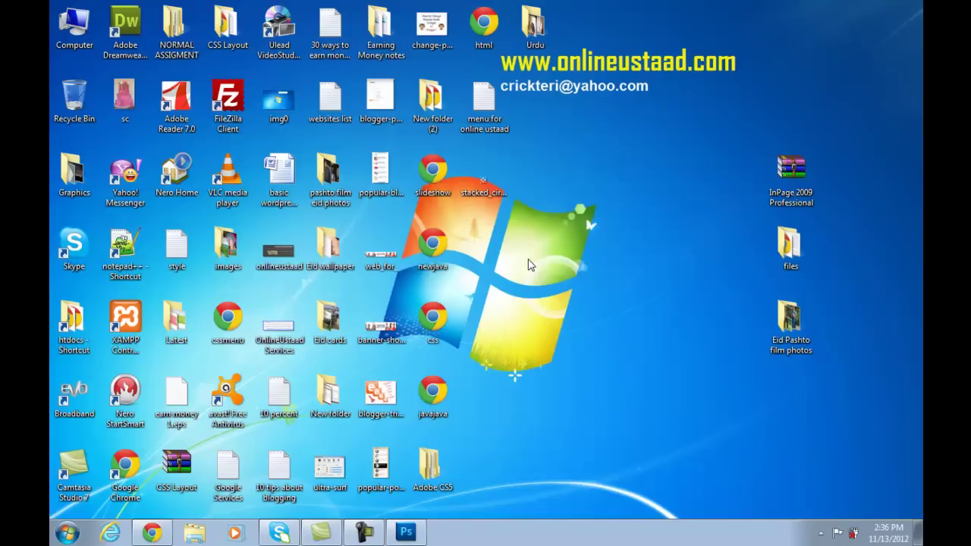
{"action": "right_click", "coordinate": [594, 173]}
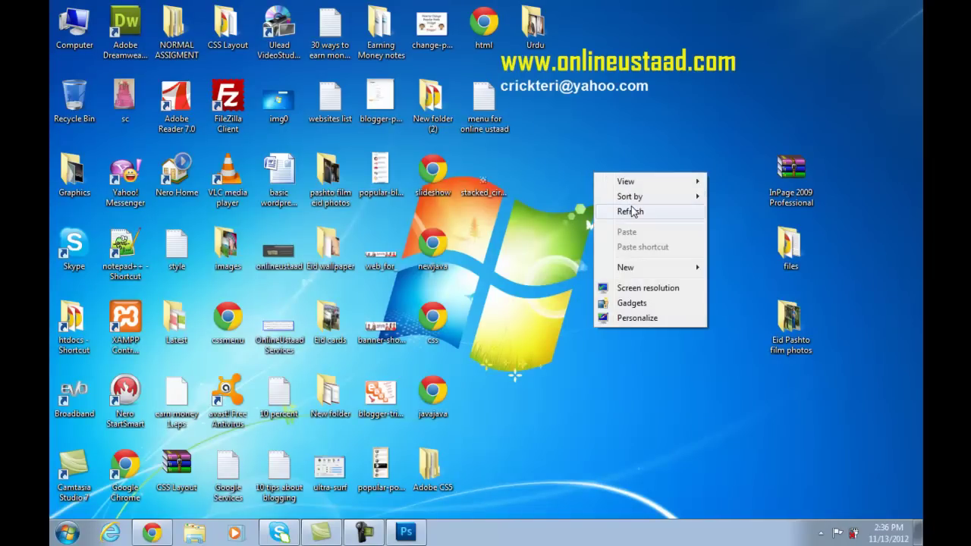
{"action": "left_click", "coordinate": [629, 212]}
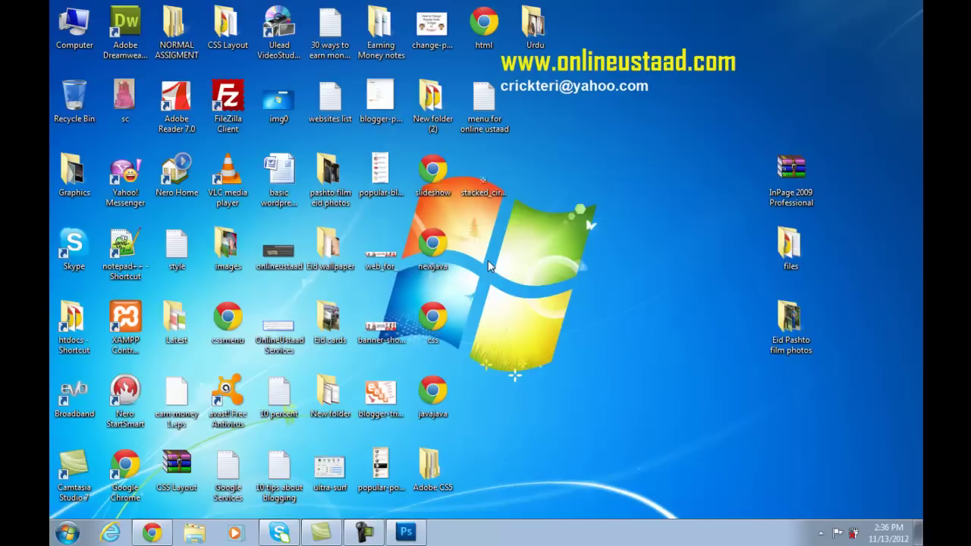